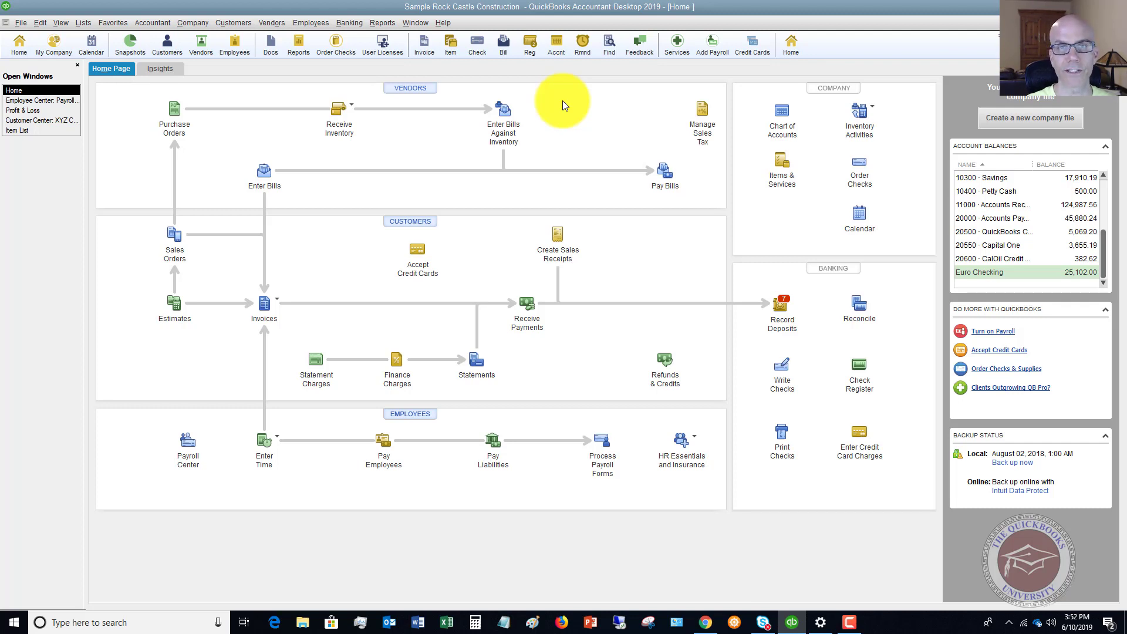
# Step: Open the Edit/Void Paychecks list from the Employees menu
pyautogui.click(310, 22)
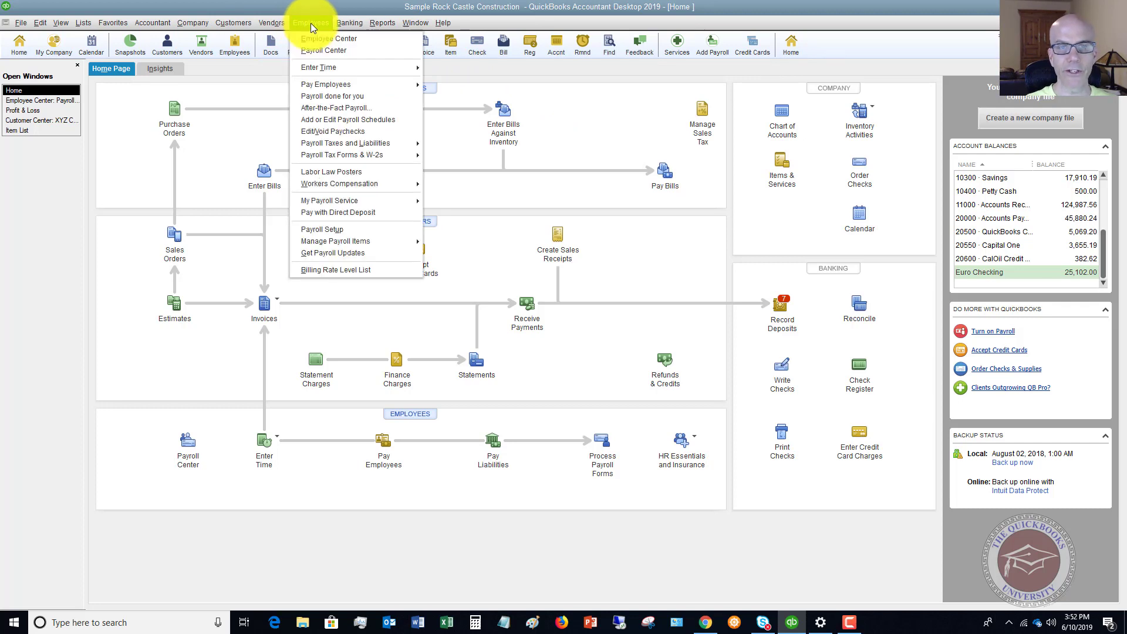
pyautogui.click(351, 132)
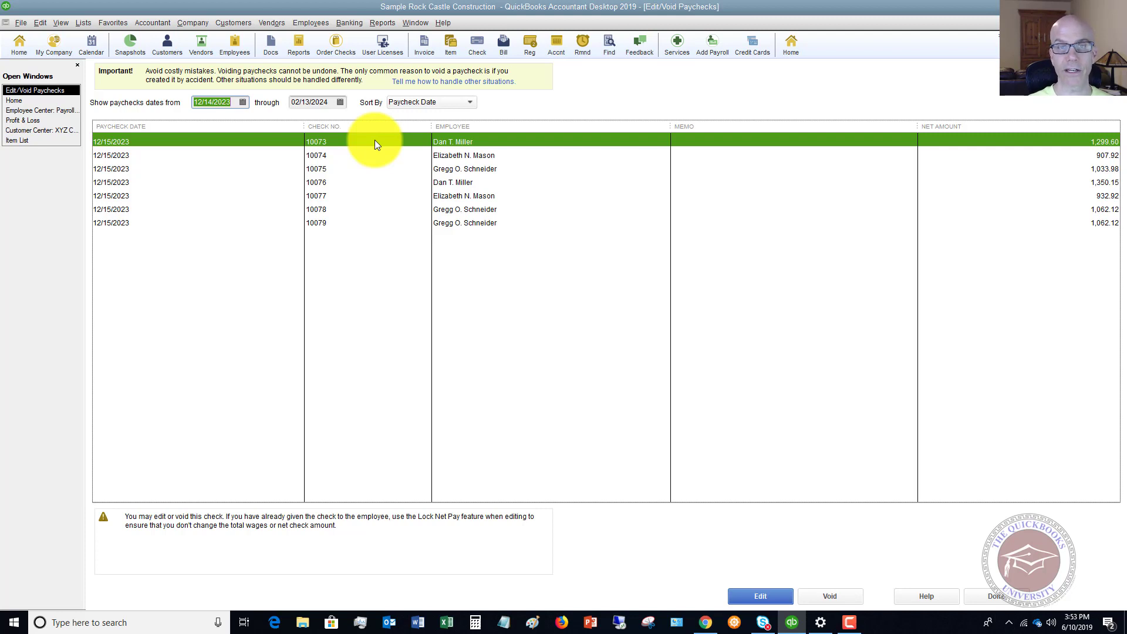
# Step: Mark the 1,299.60 paycheck 10073 as Print Later and save the recorded change
pyautogui.doubleClick(386, 142)
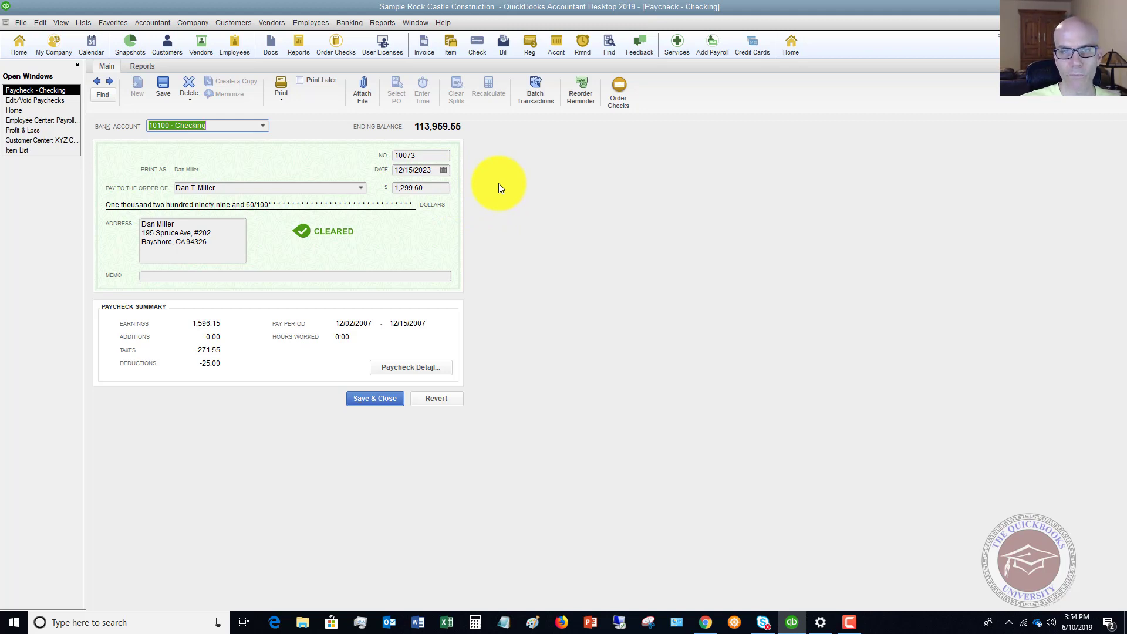
pyautogui.click(301, 80)
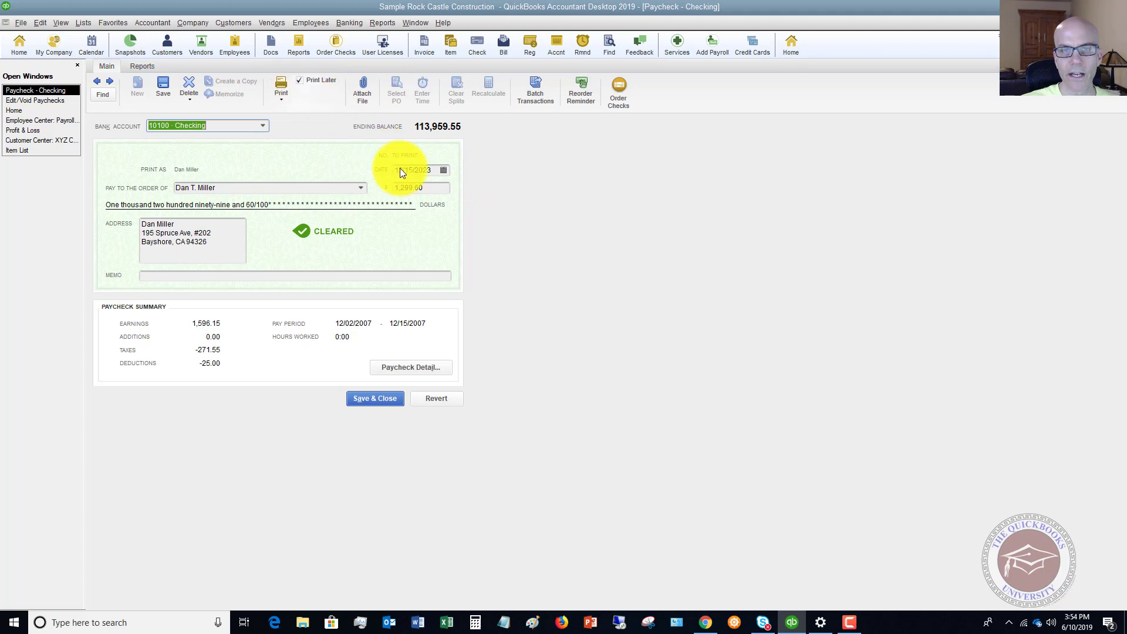
pyautogui.click(298, 81)
pyautogui.click(429, 155)
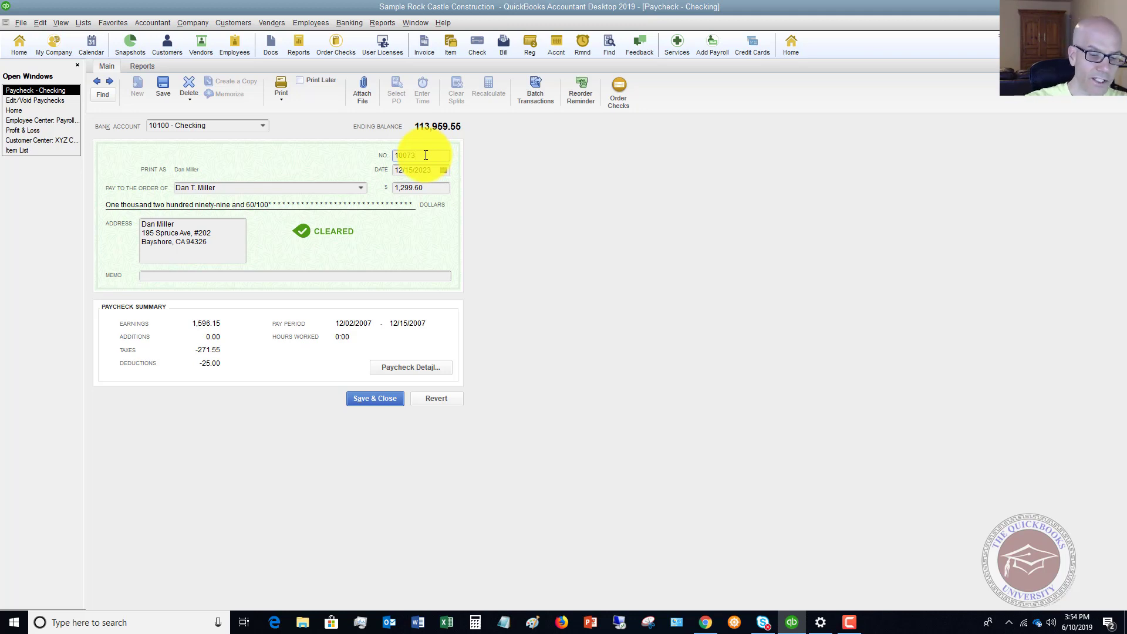
pyautogui.press('BackSpace')
pyautogui.press('BackSpace')
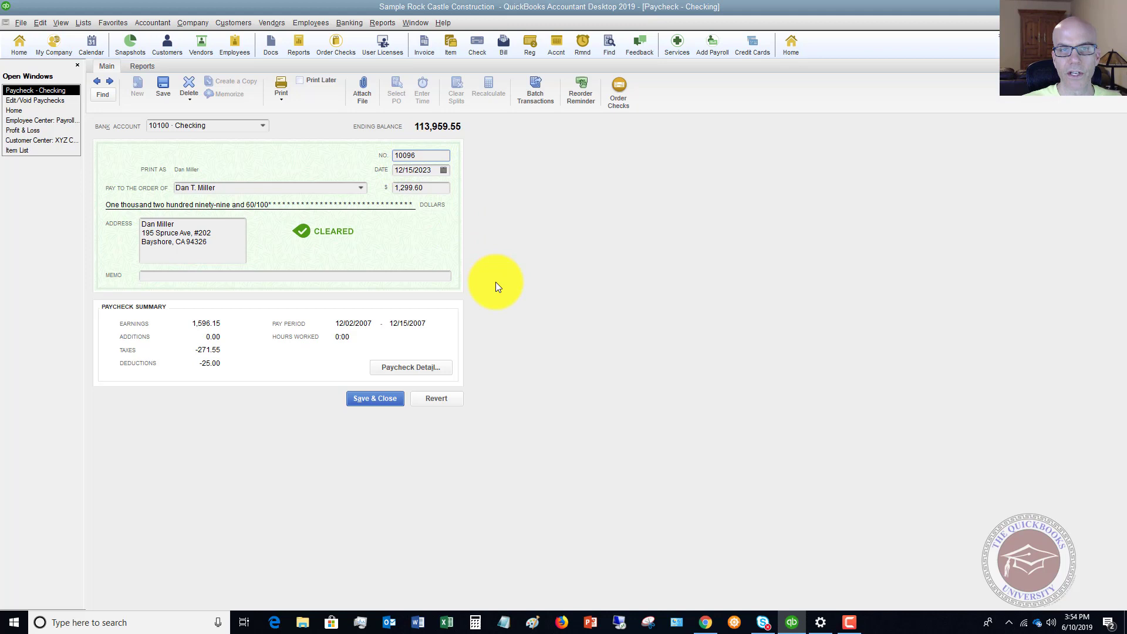
pyautogui.click(300, 81)
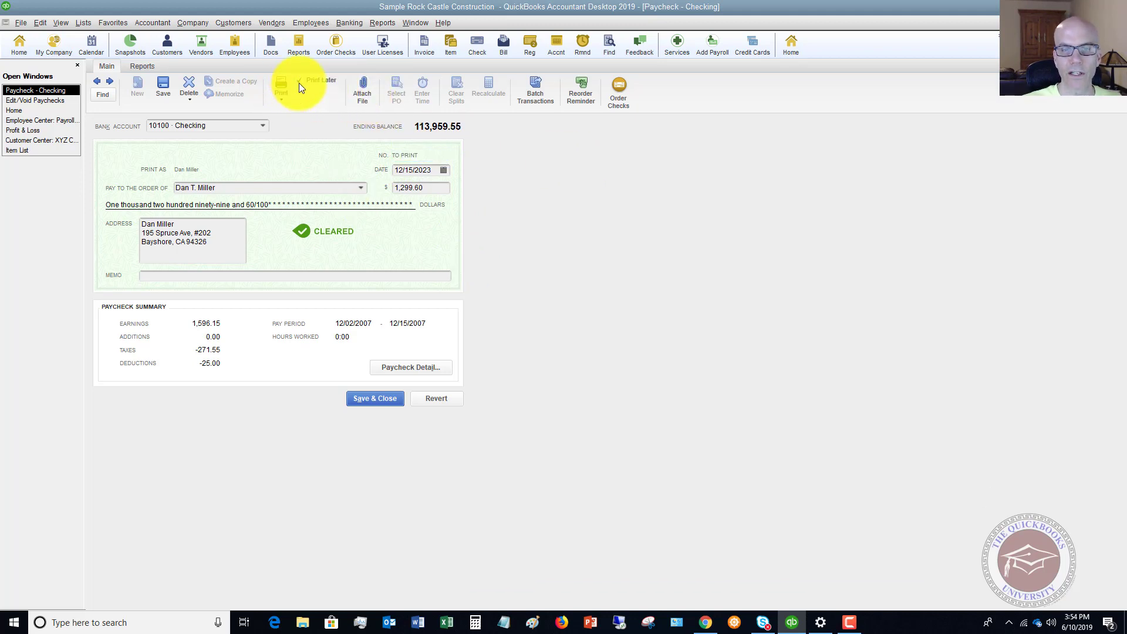
pyautogui.click(373, 399)
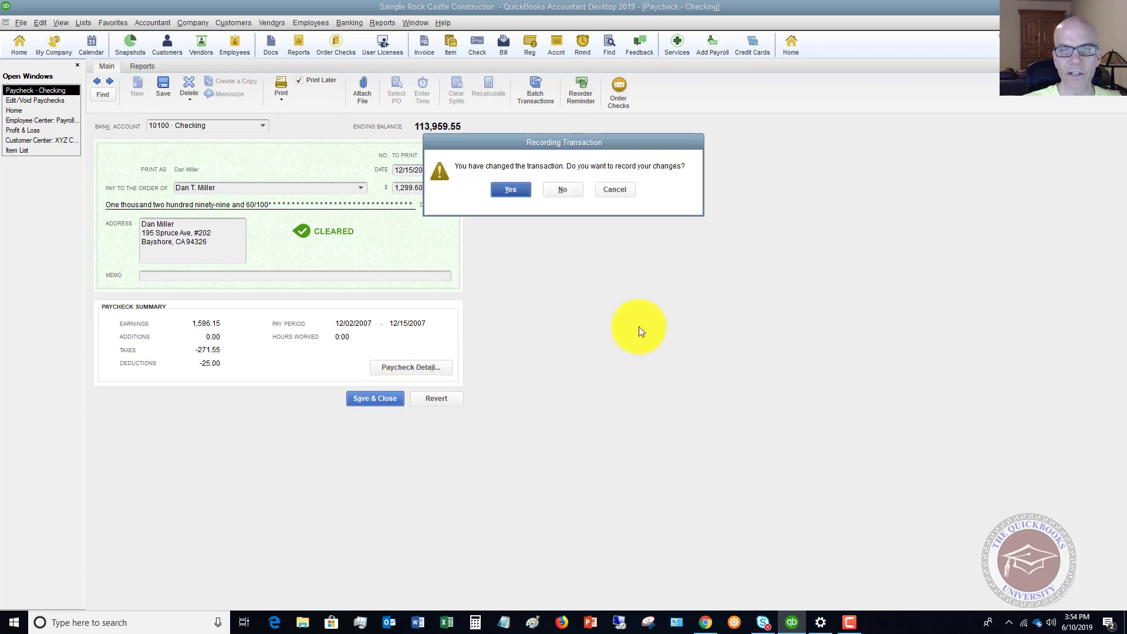
pyautogui.click(510, 189)
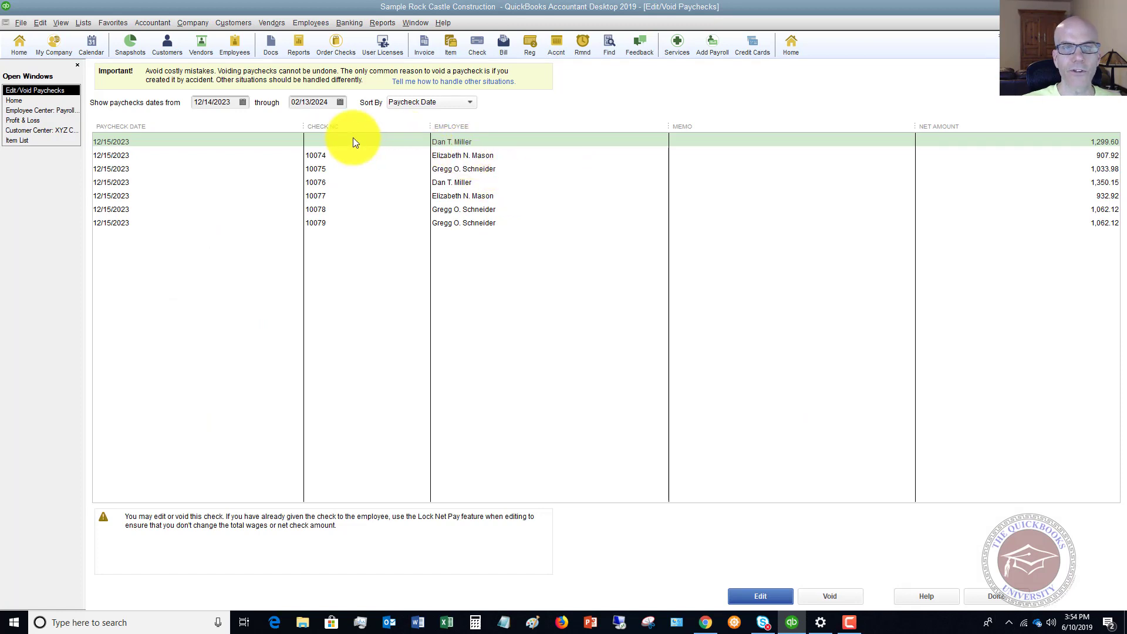
pyautogui.click(24, 23)
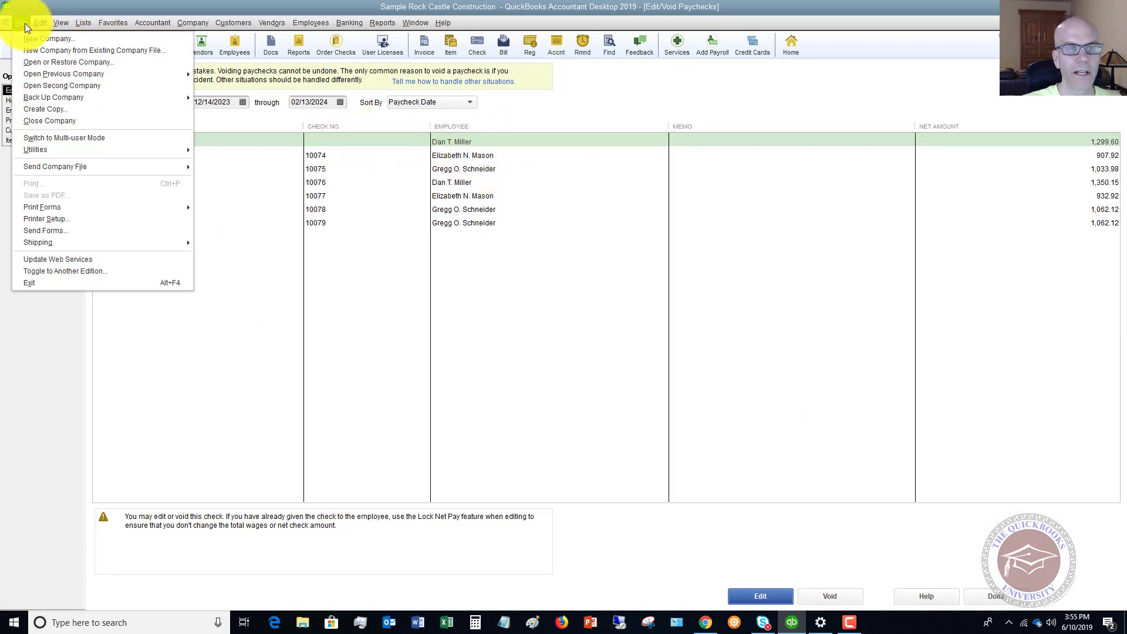
pyautogui.moveTo(59, 207)
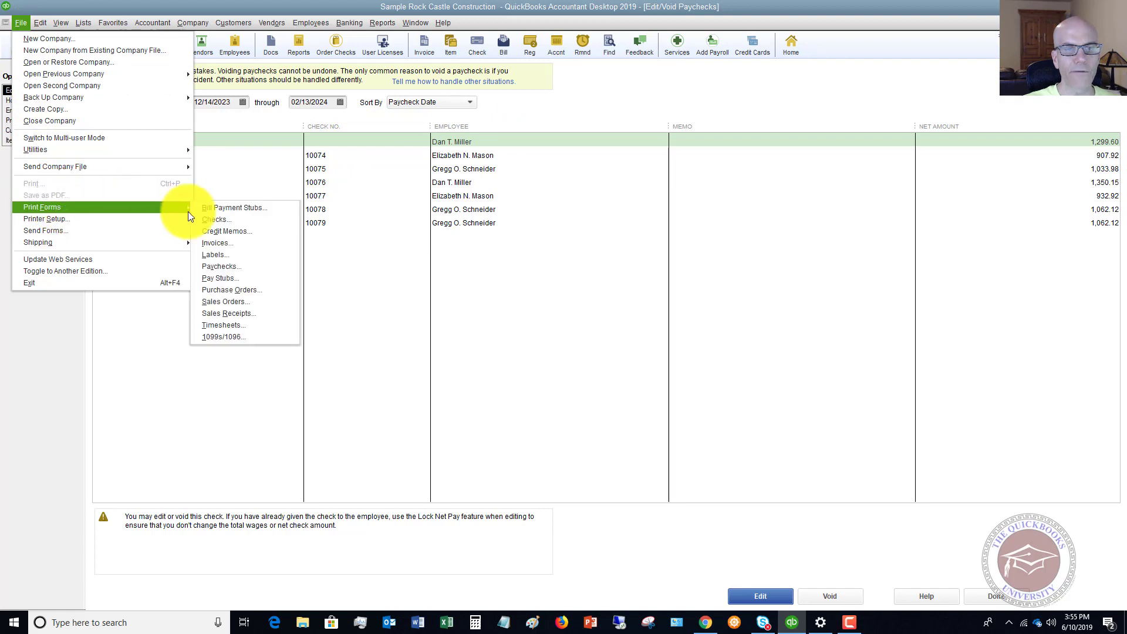
pyautogui.click(255, 266)
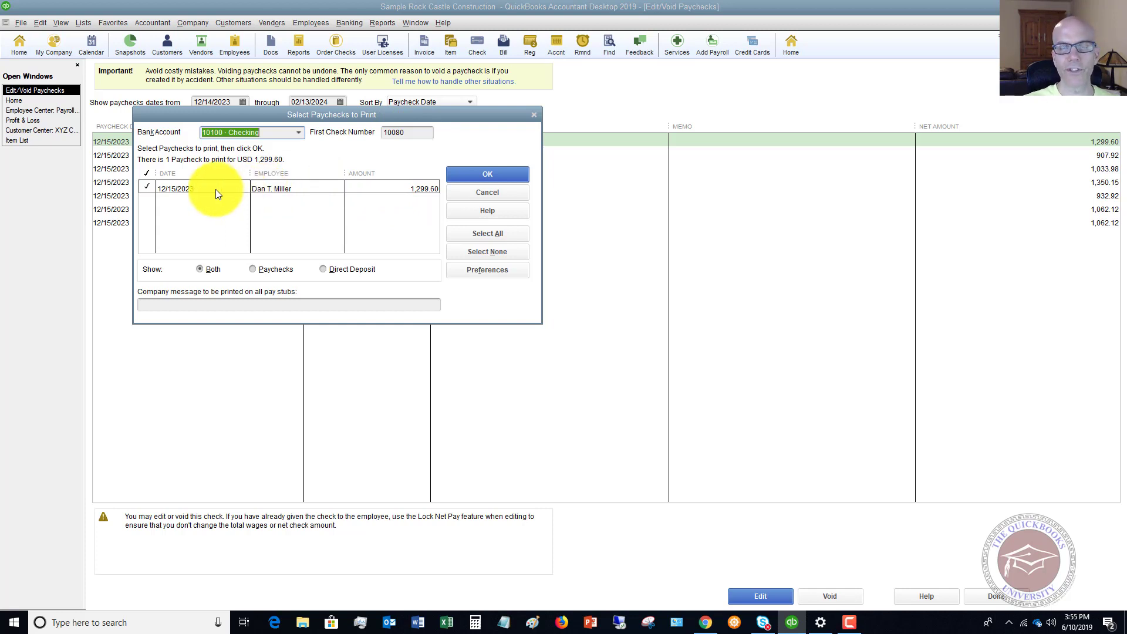
pyautogui.click(485, 193)
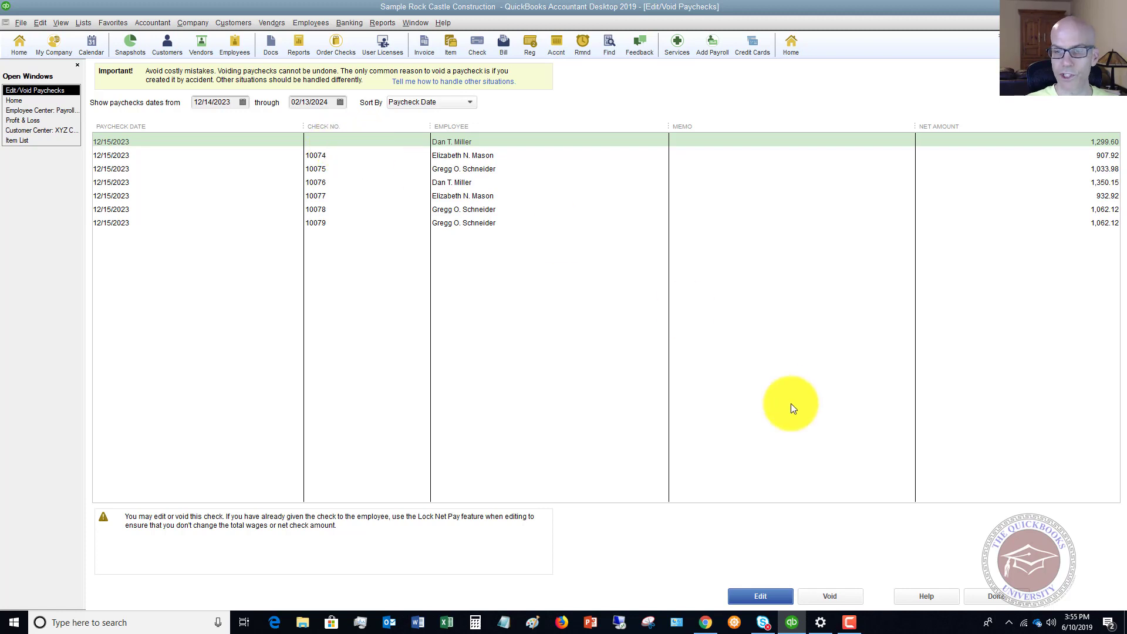
# Step: Close the paycheck list and open the 10100 · Checking register
pyautogui.click(992, 597)
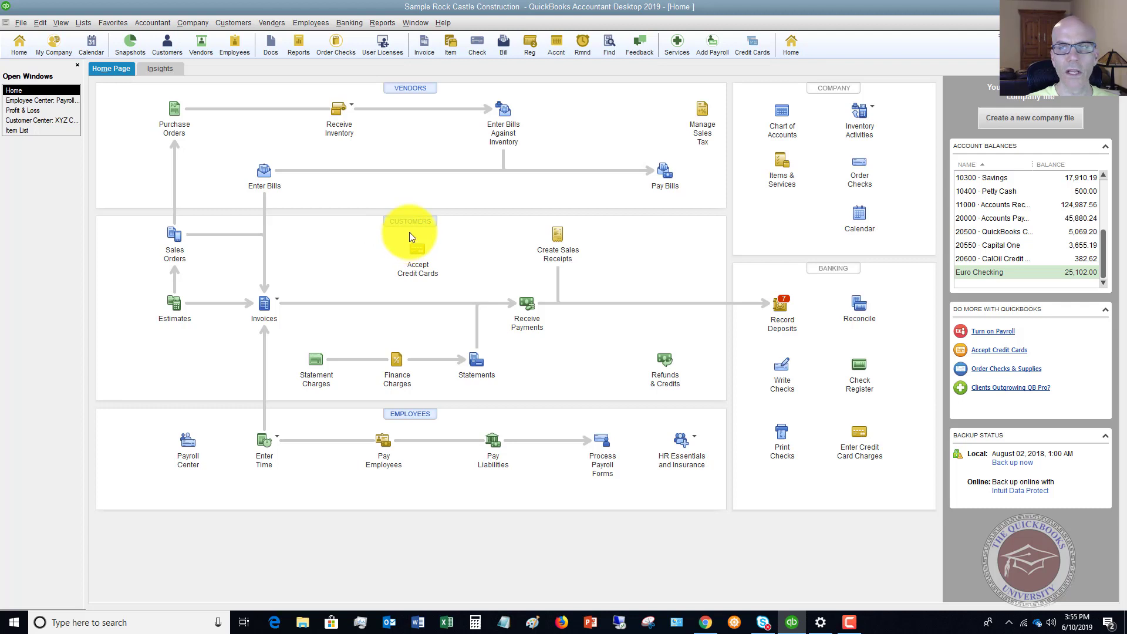
pyautogui.click(860, 373)
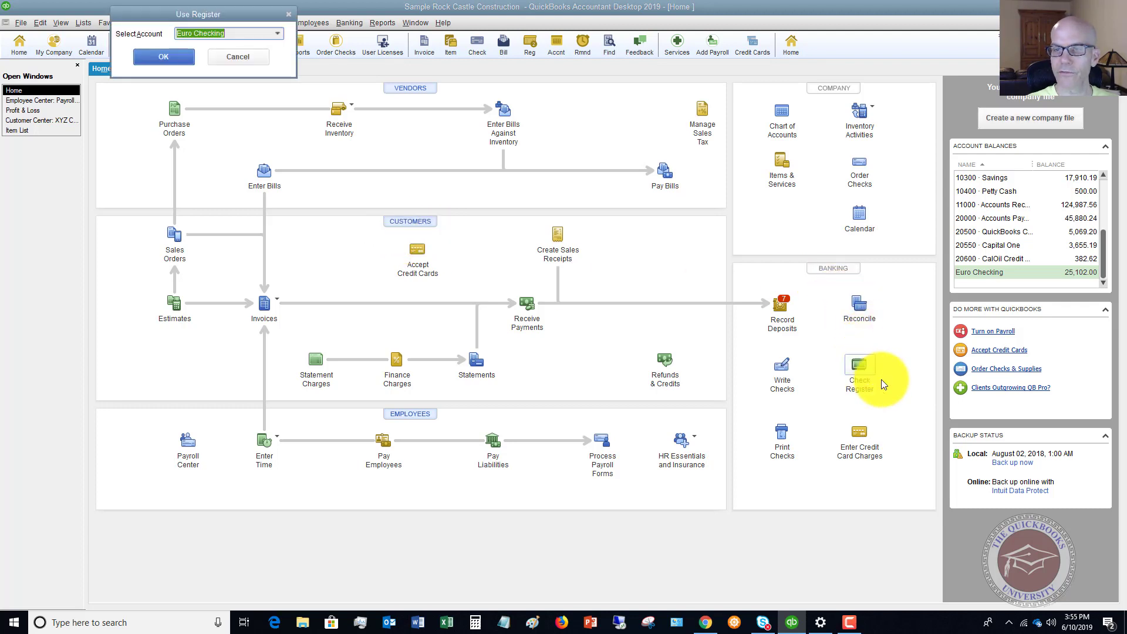
pyautogui.click(278, 33)
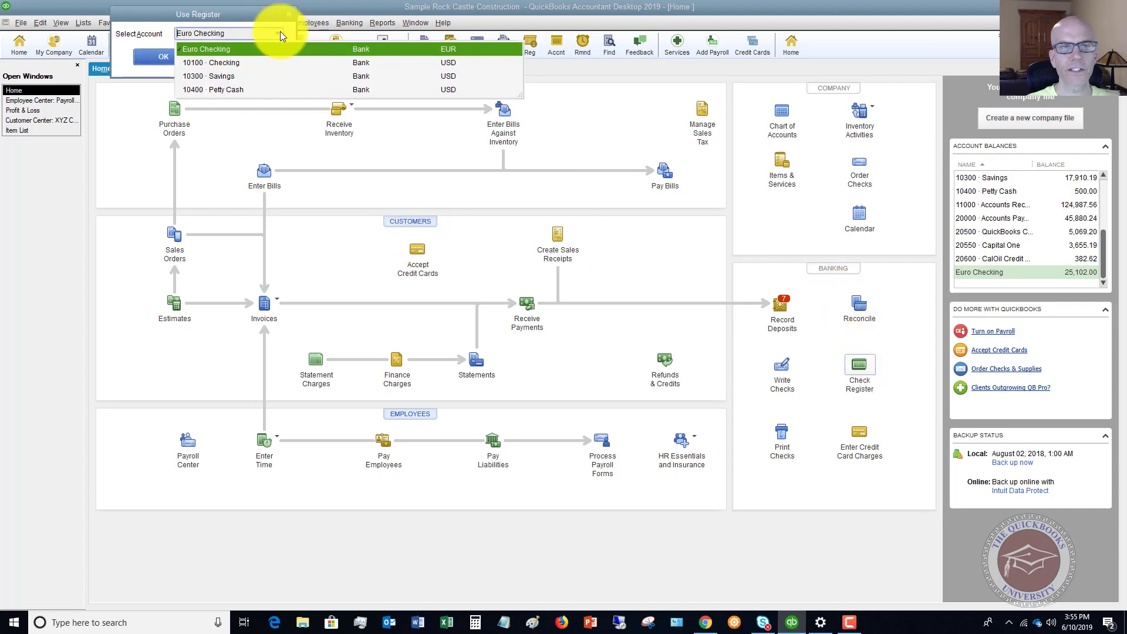
pyautogui.click(214, 62)
pyautogui.click(160, 55)
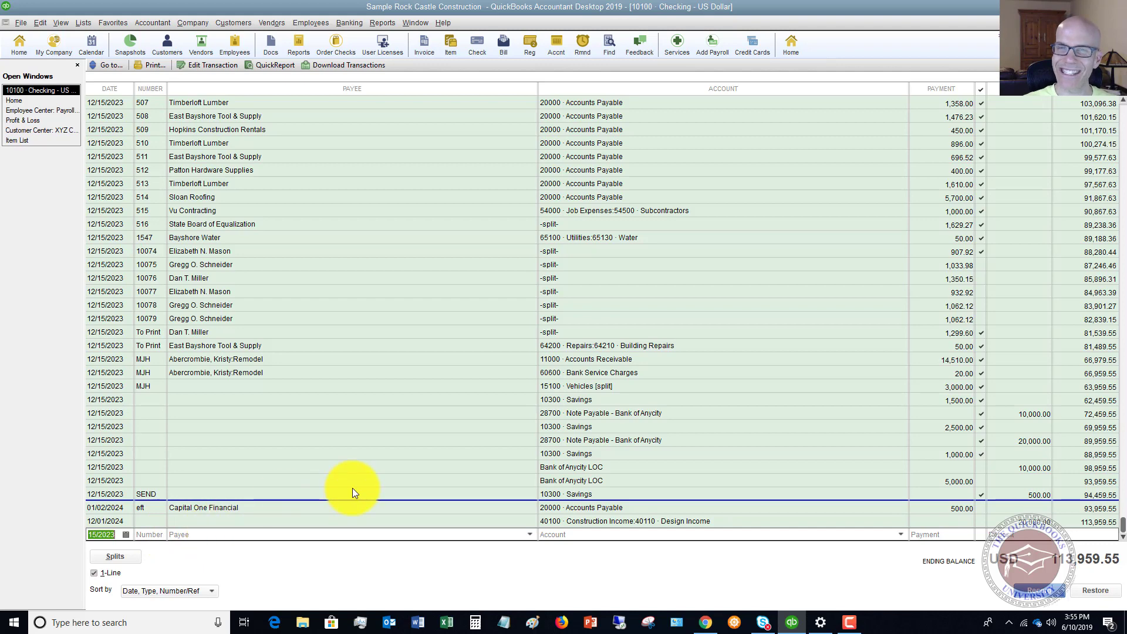
pyautogui.click(349, 23)
# Step: Start a 10100 · Checking check to the employee payee, replacing number 243 with 10073
pyautogui.click(358, 36)
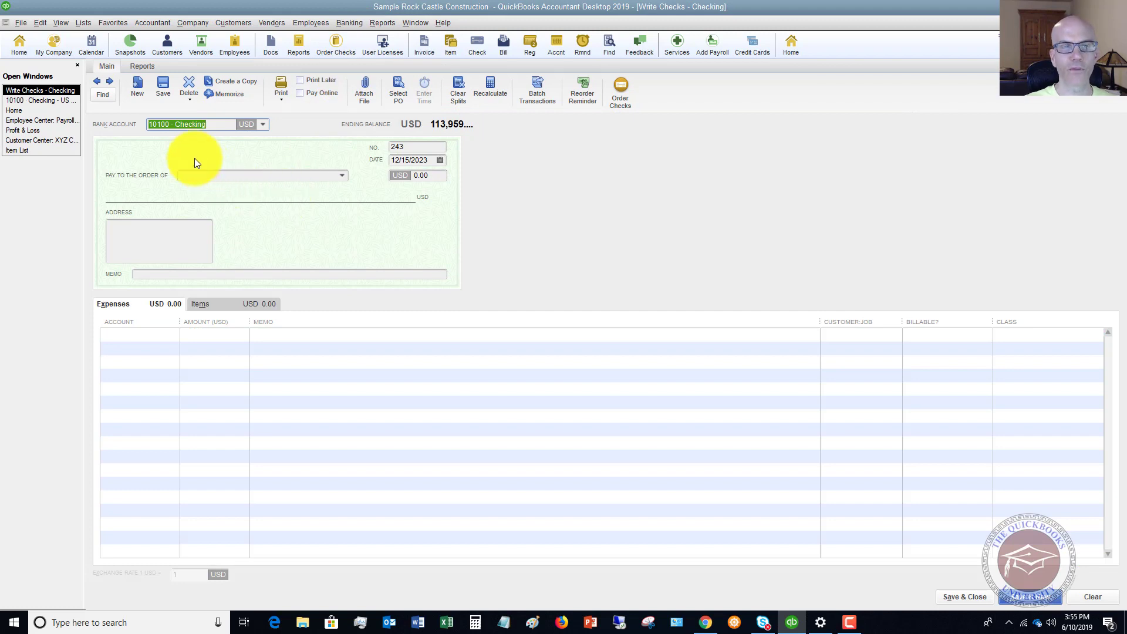
pyautogui.click(206, 176)
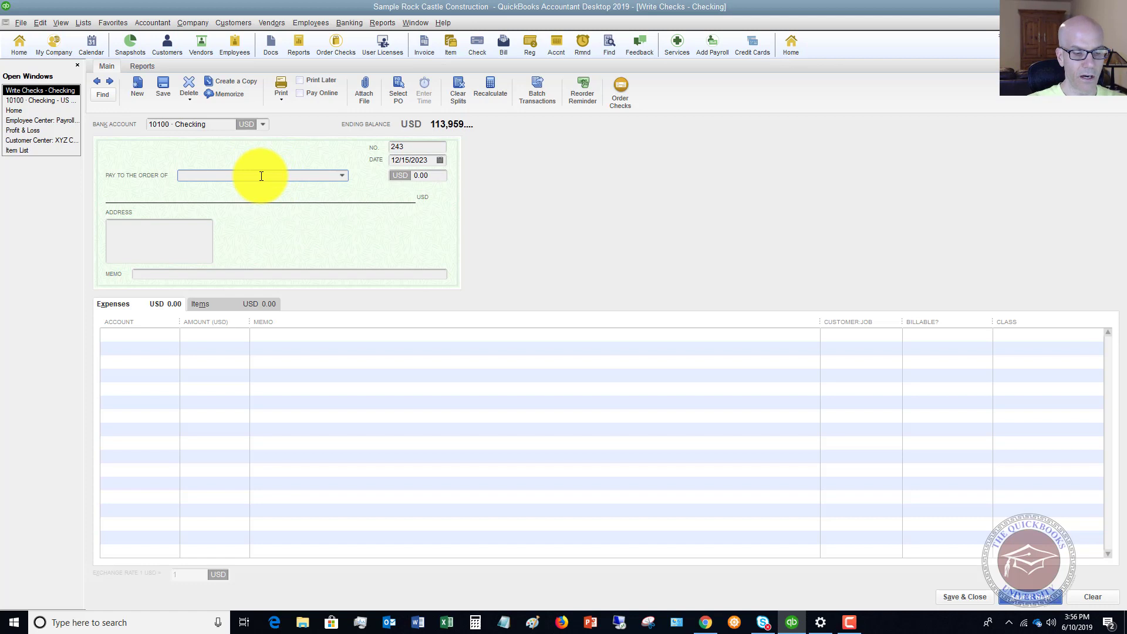
pyautogui.write('Dan T. Miller')
pyautogui.press('Tab')
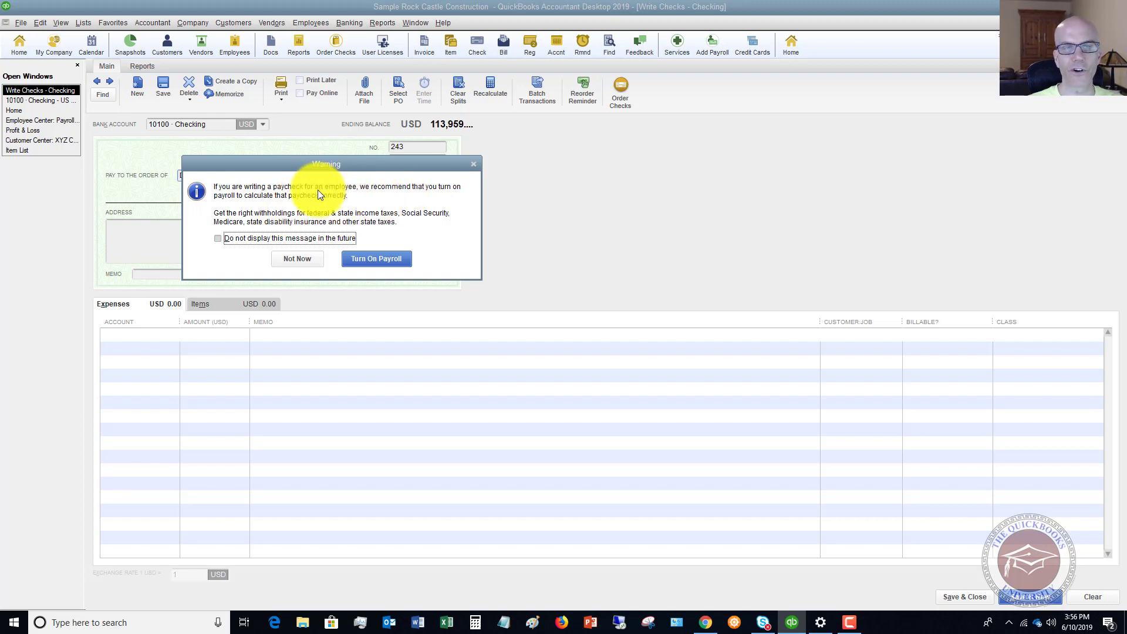
pyautogui.click(298, 255)
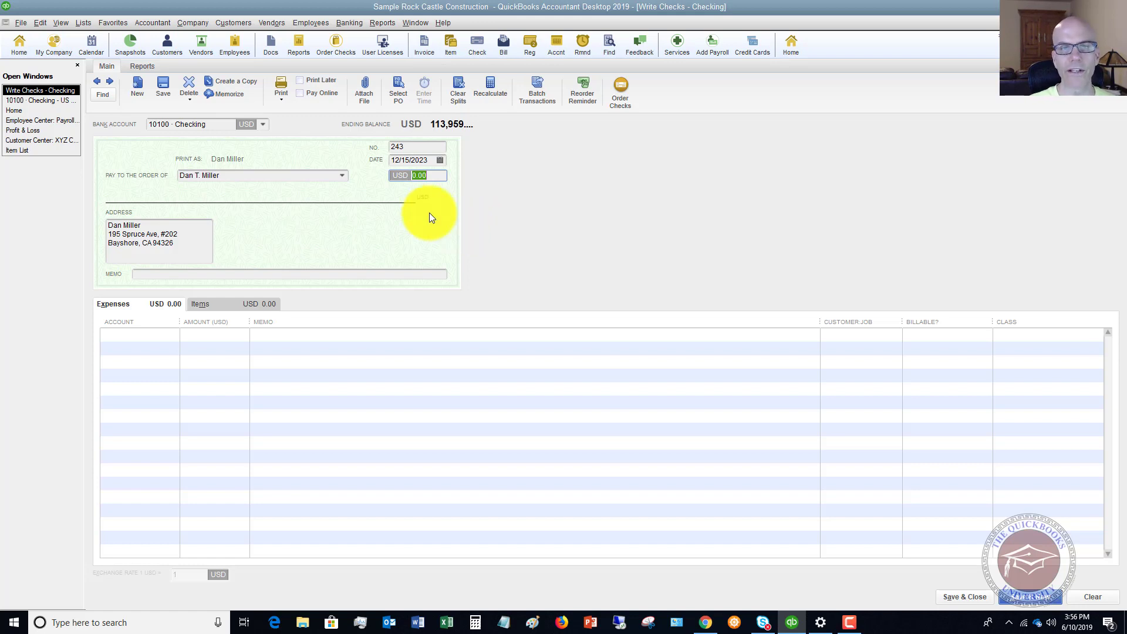
pyautogui.click(410, 147)
pyautogui.moveTo(409, 146); pyautogui.dragTo(377, 147)
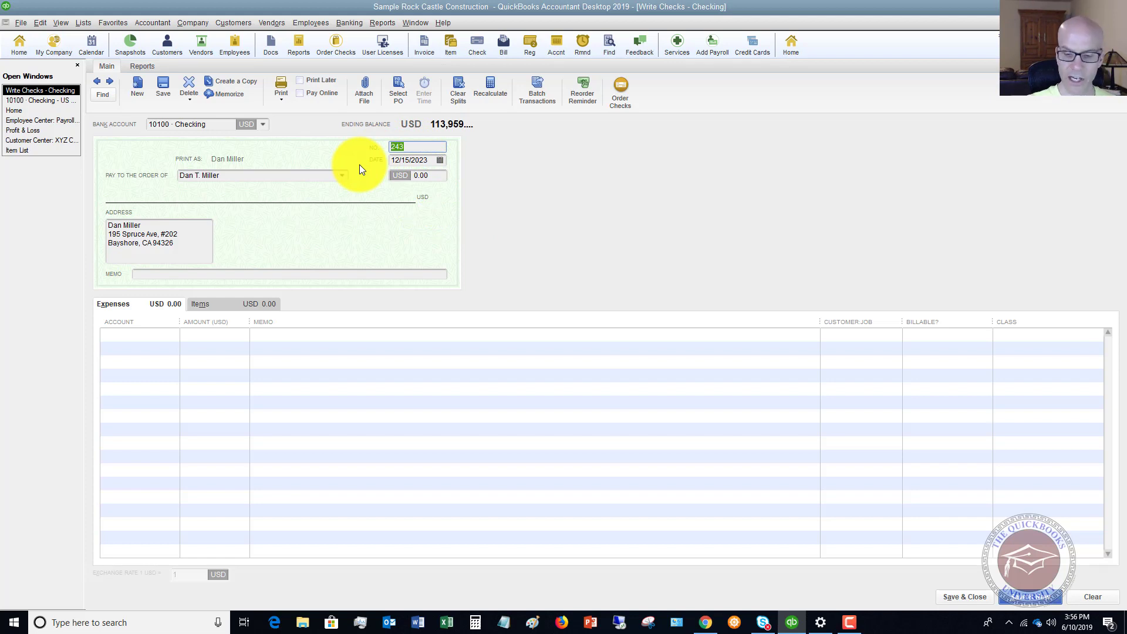
pyautogui.write('10073')
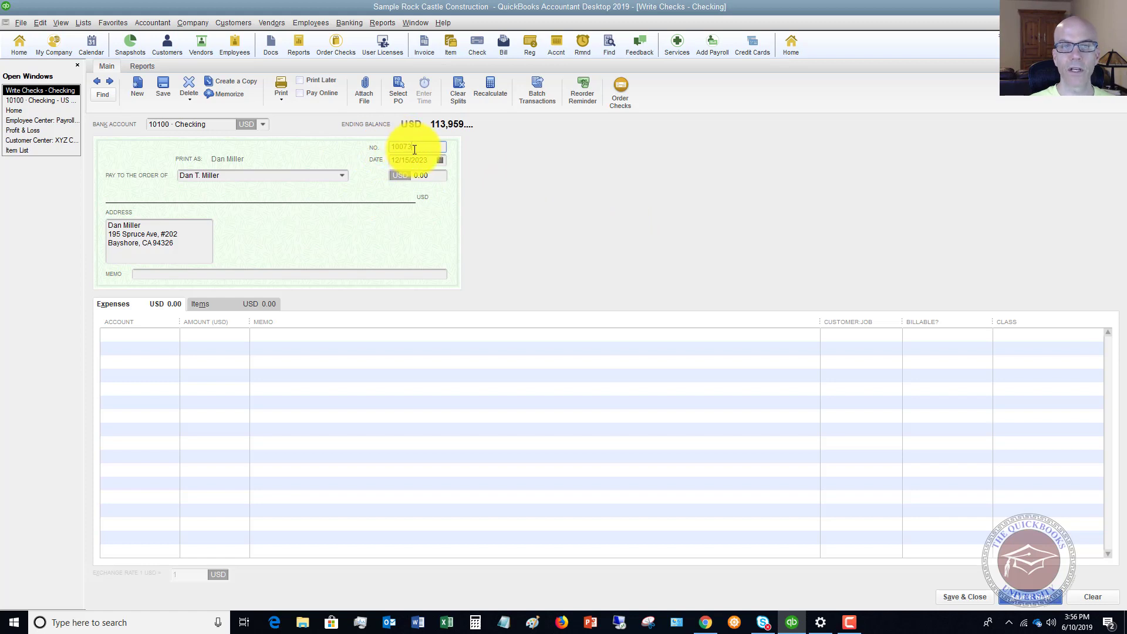
# Step: Enter 1,299.60 as the check amount with memo 'Original paycheck'
pyautogui.click(429, 176)
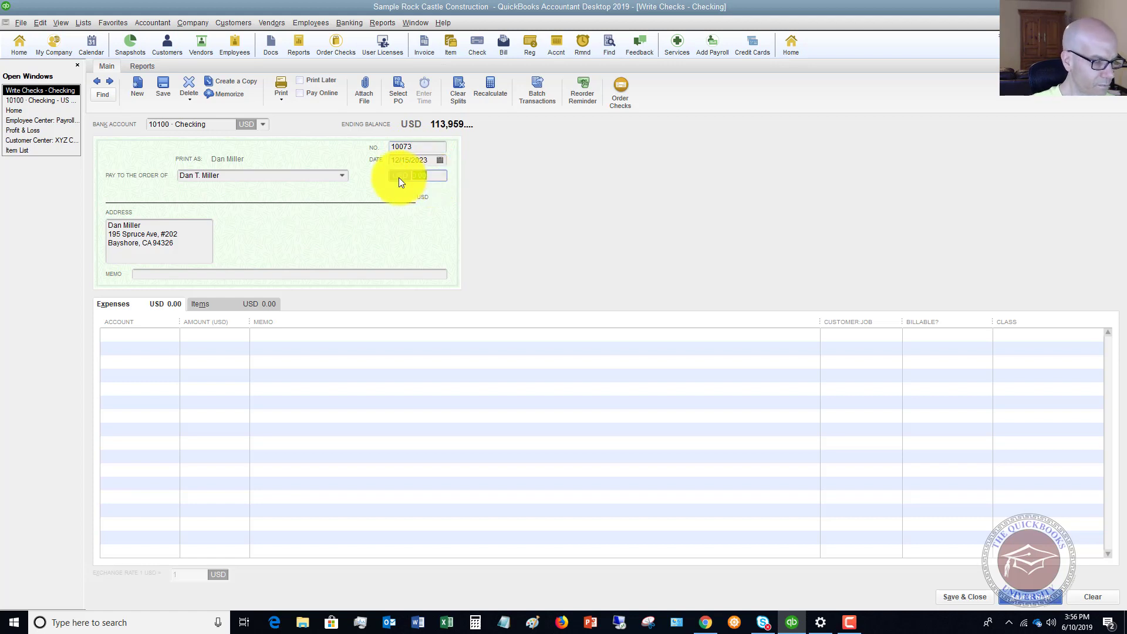
pyautogui.write('1299')
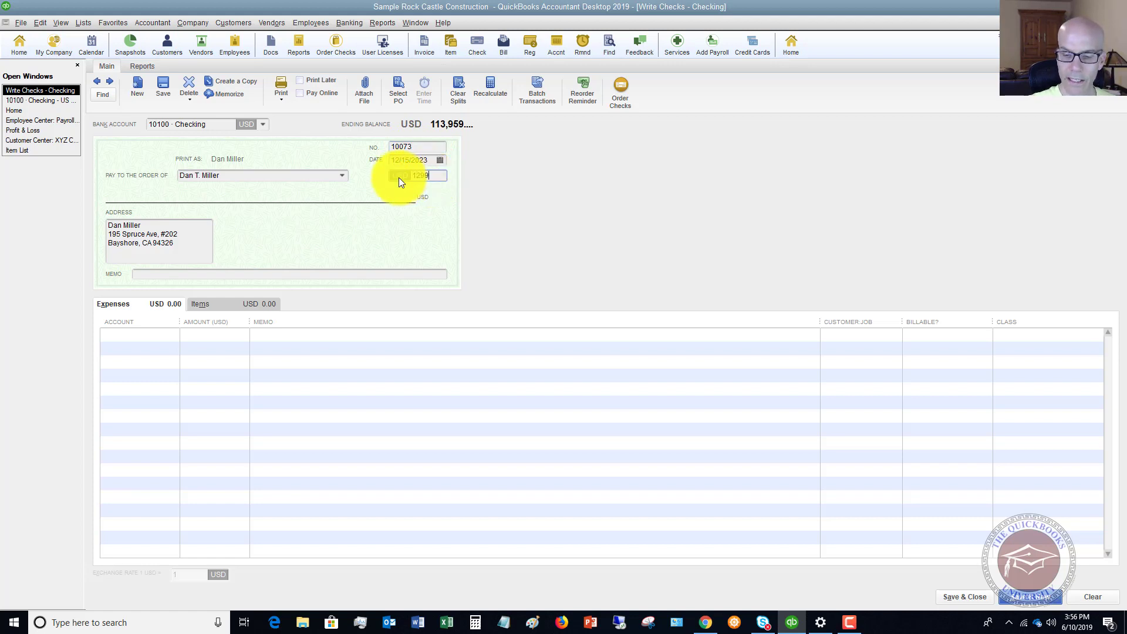
pyautogui.write('.60')
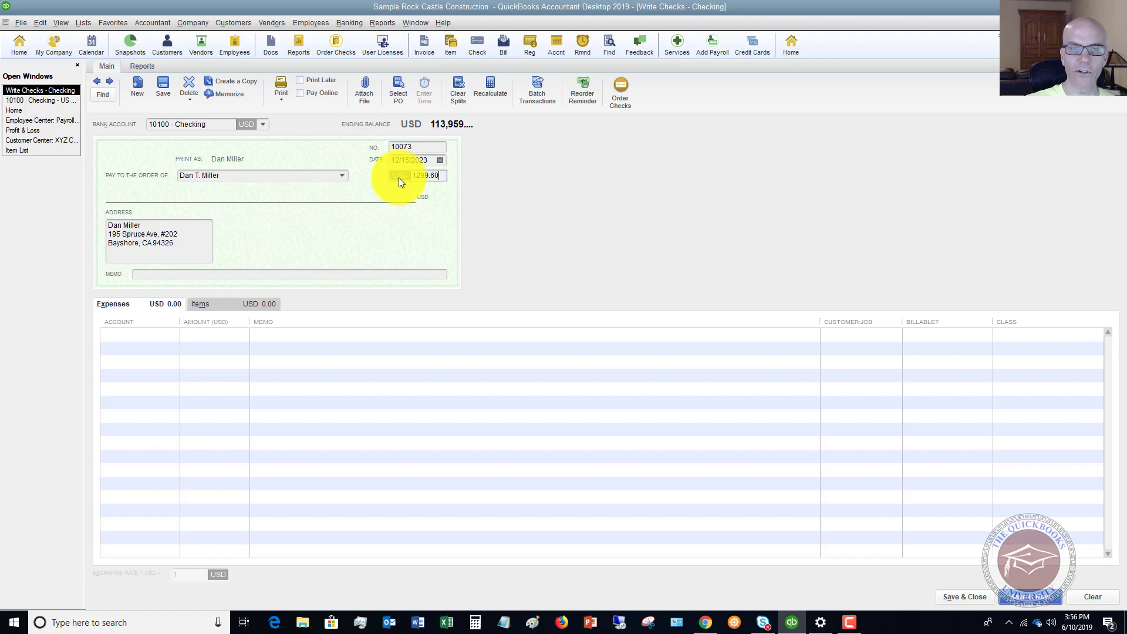
pyautogui.click(253, 275)
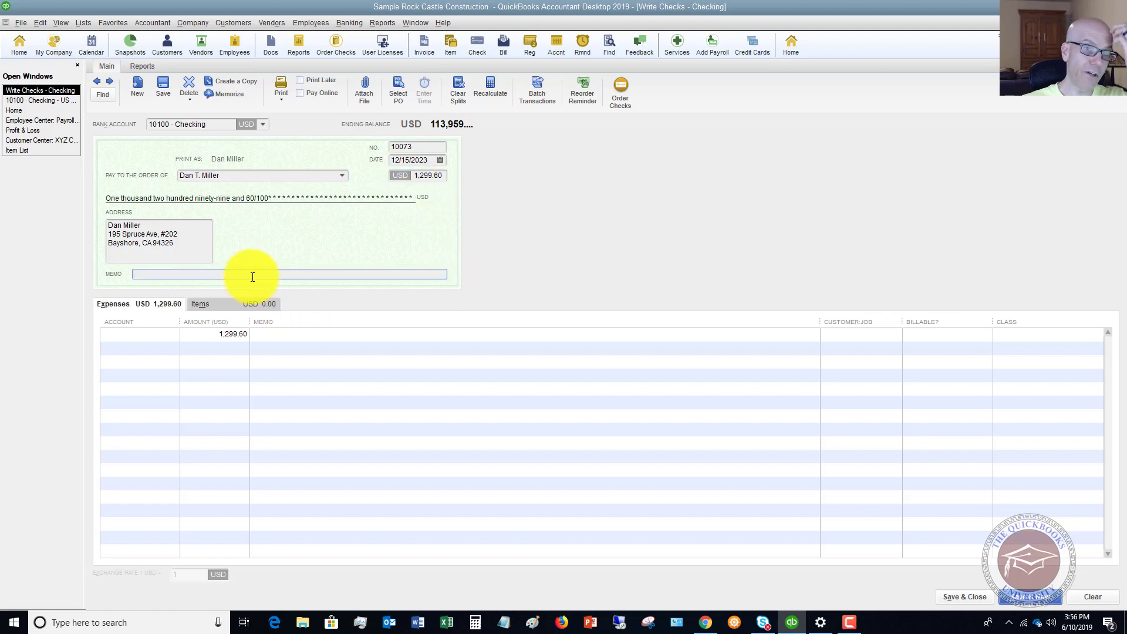
pyautogui.write('Replacem')
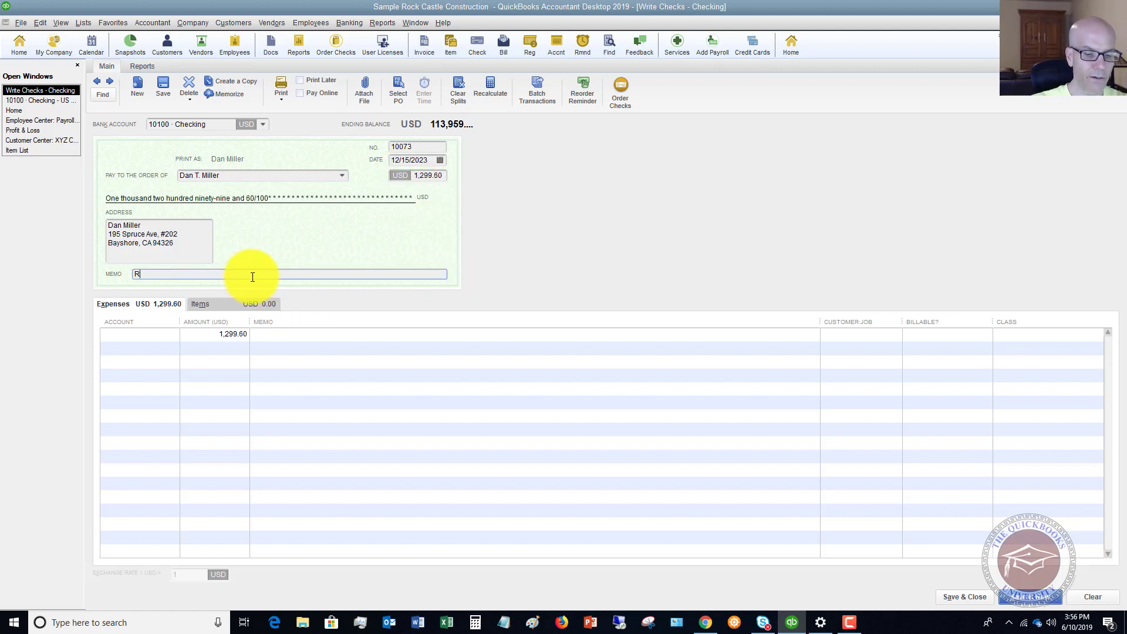
pyautogui.press('BackSpace')
pyautogui.press('BackSpace')
pyautogui.press('BackSpace')
pyautogui.press('BackSpace')
pyautogui.press('BackSpace')
pyautogui.press('BackSpace')
pyautogui.press('BackSpace')
pyautogui.press('BackSpace')
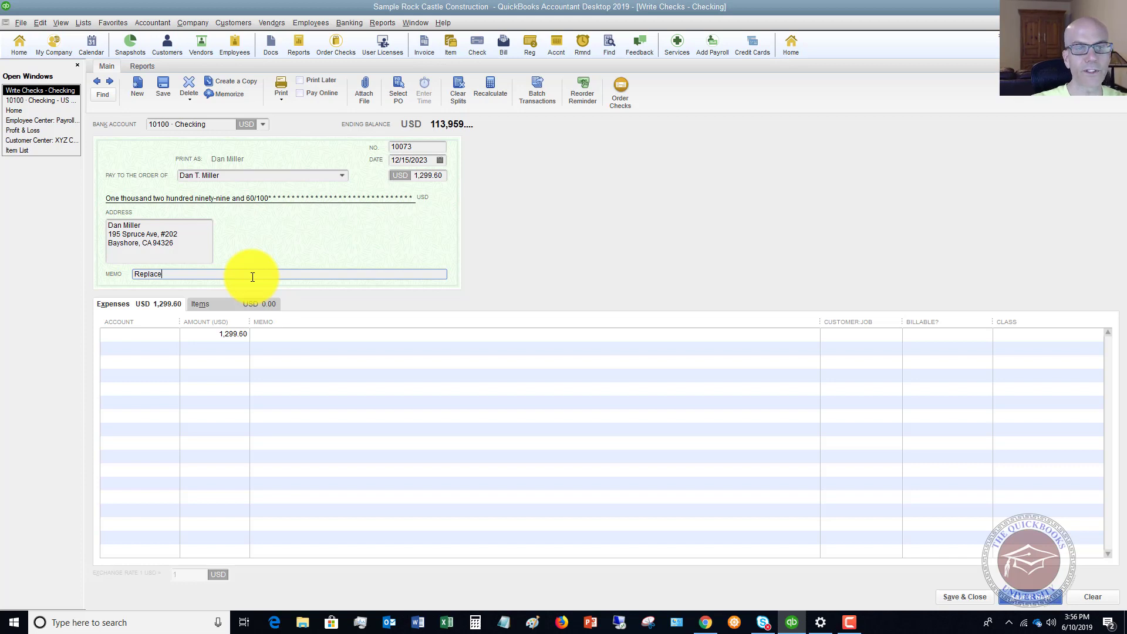
pyautogui.write('Origi')
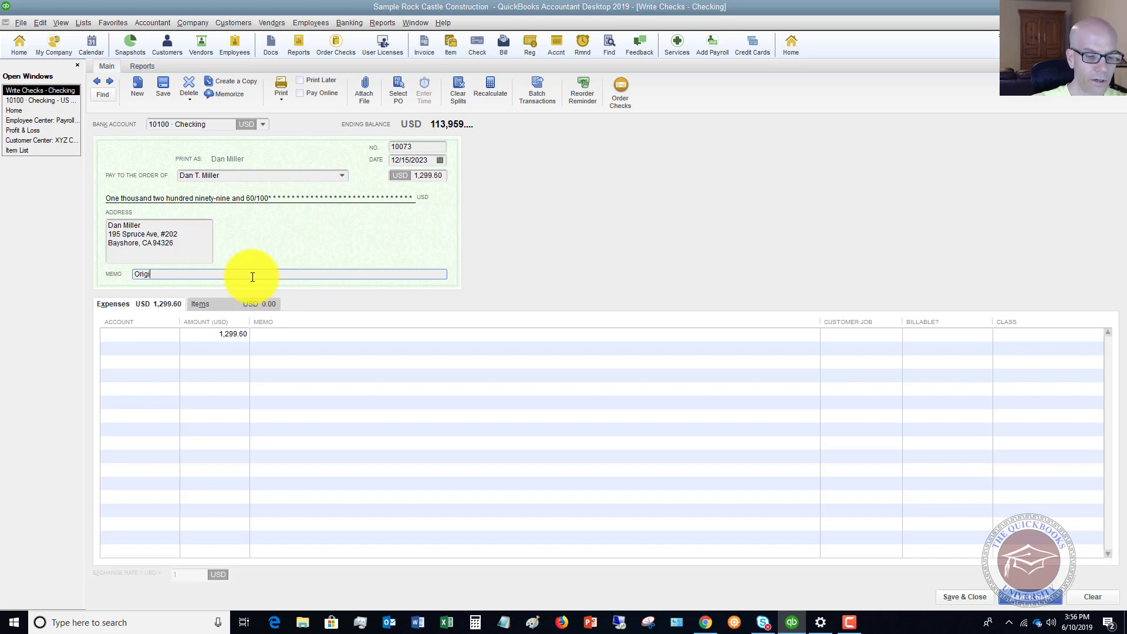
pyautogui.write('nal paycheck')
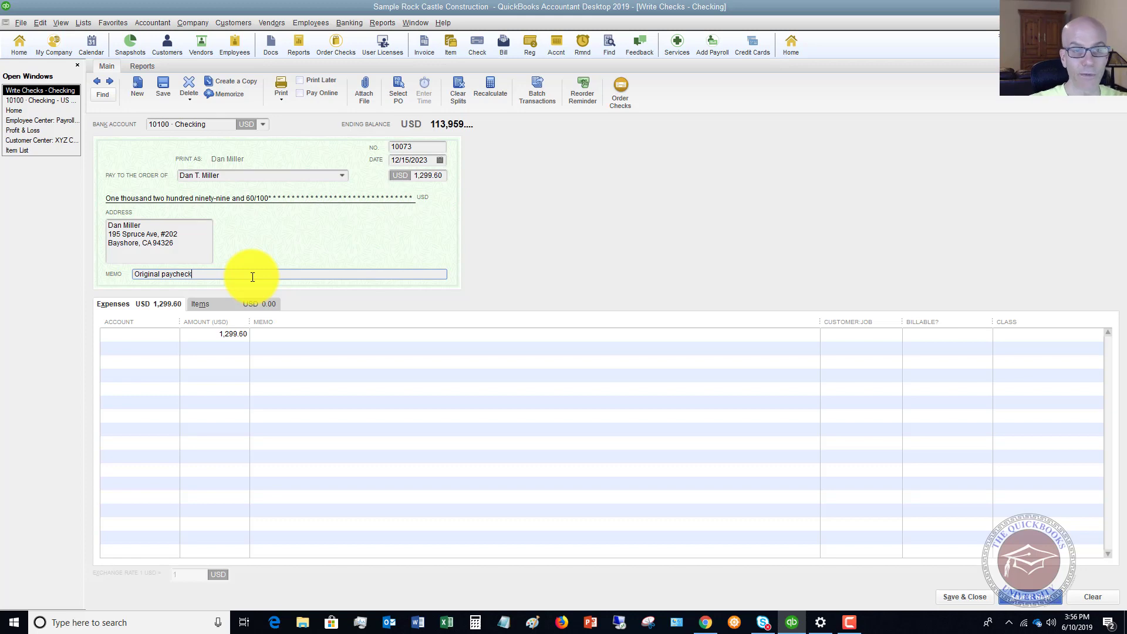
# Step: Charge the check to 62700 · Payroll Expenses and save it without a class
pyautogui.click(202, 335)
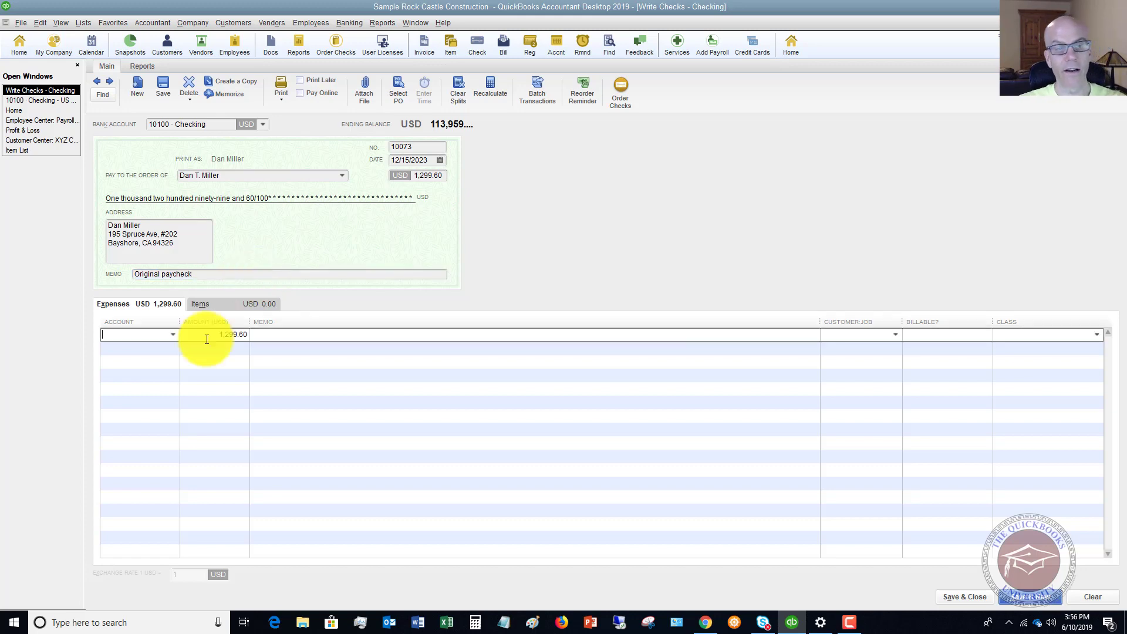
pyautogui.click(173, 334)
pyautogui.scroll(-3, 237, 378)
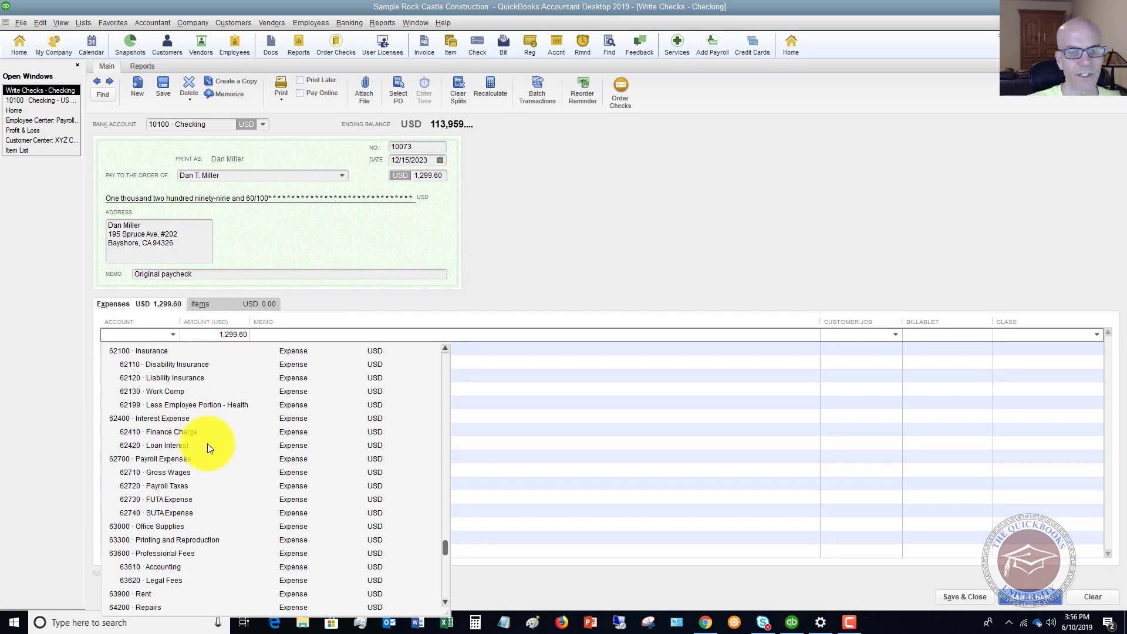
pyautogui.click(163, 460)
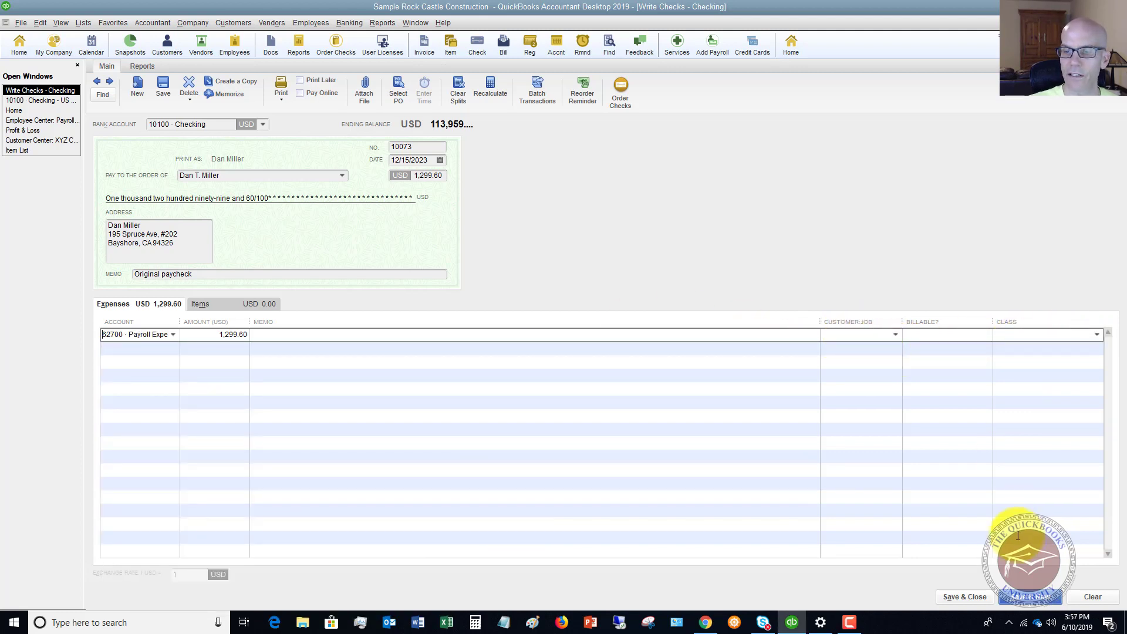
pyautogui.click(965, 597)
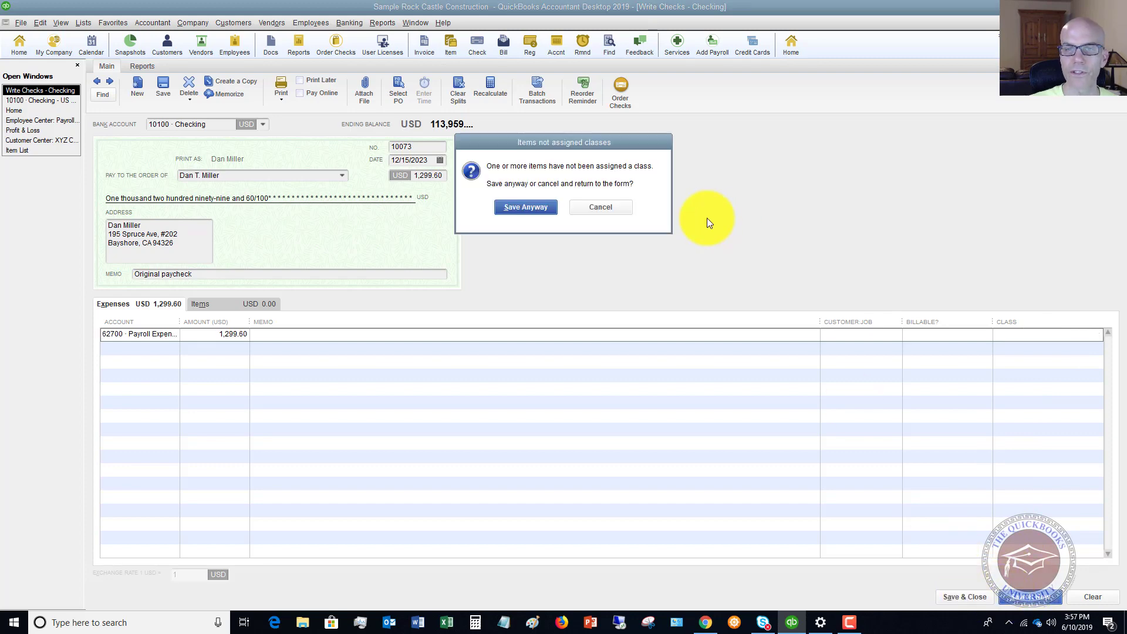
pyautogui.click(532, 206)
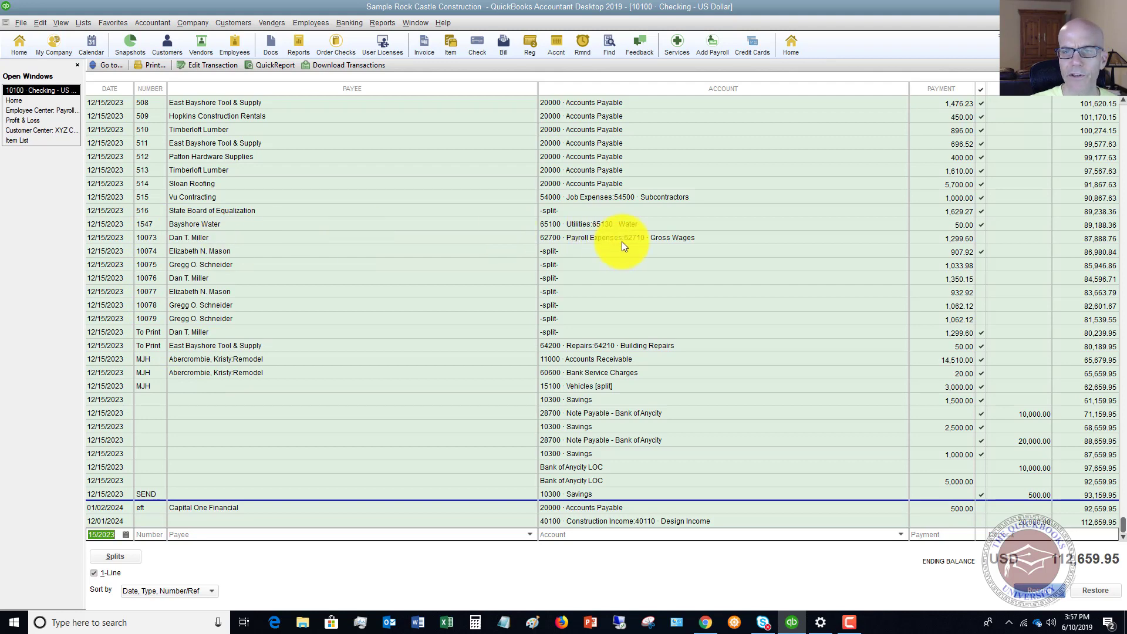
# Step: Void check 10073 in the register so it shows 0.00, creating no journal entries
pyautogui.click(950, 239)
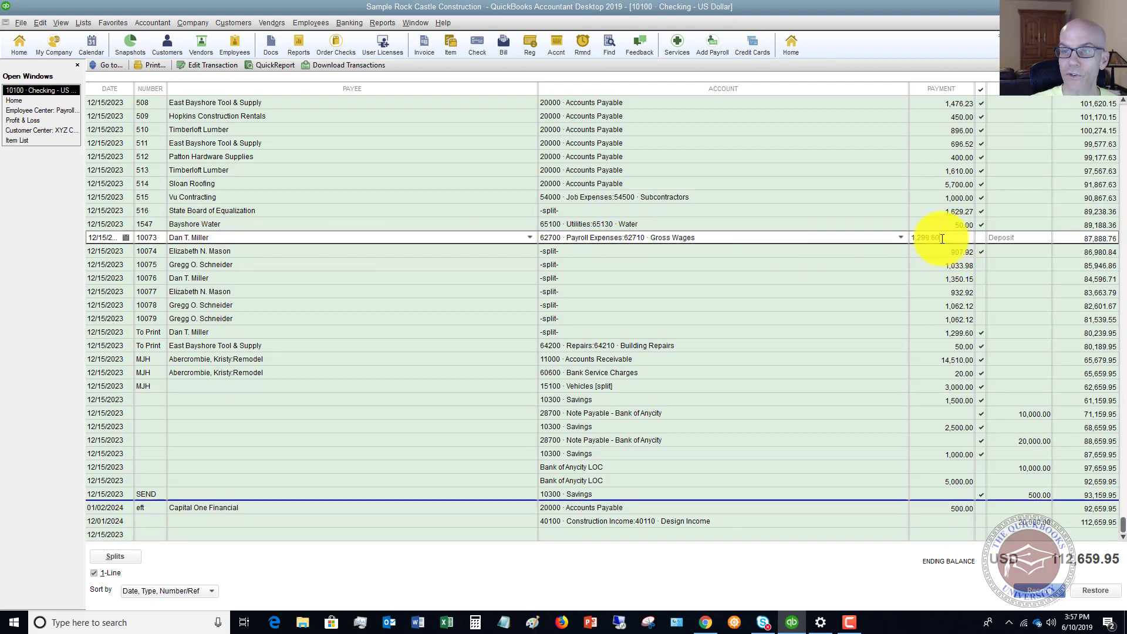
pyautogui.rightClick(706, 237)
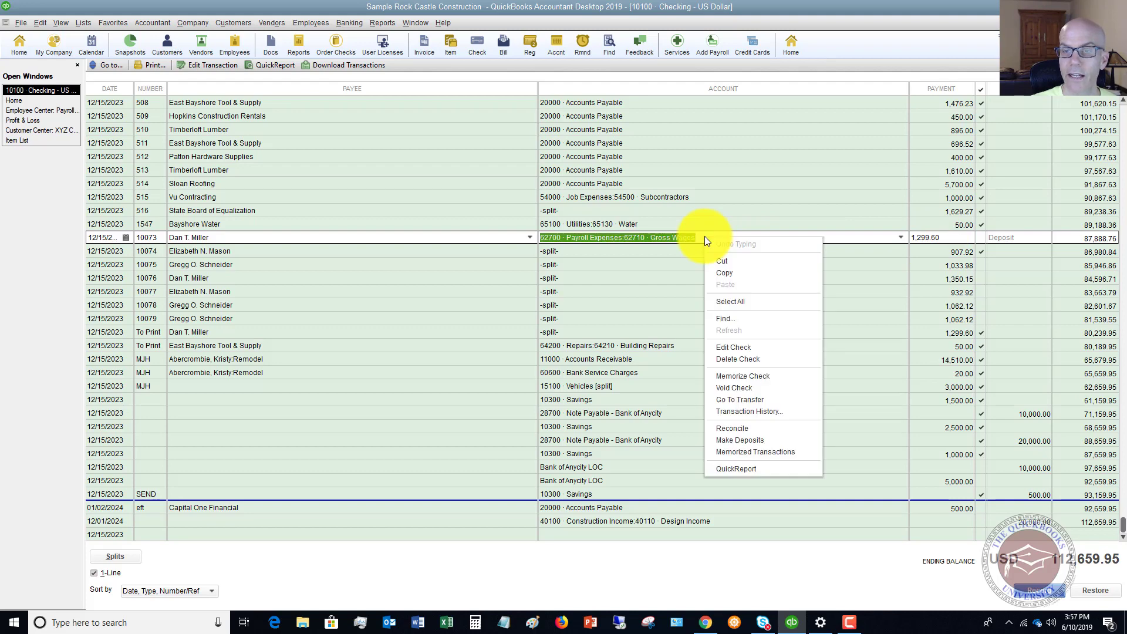
pyautogui.click(735, 387)
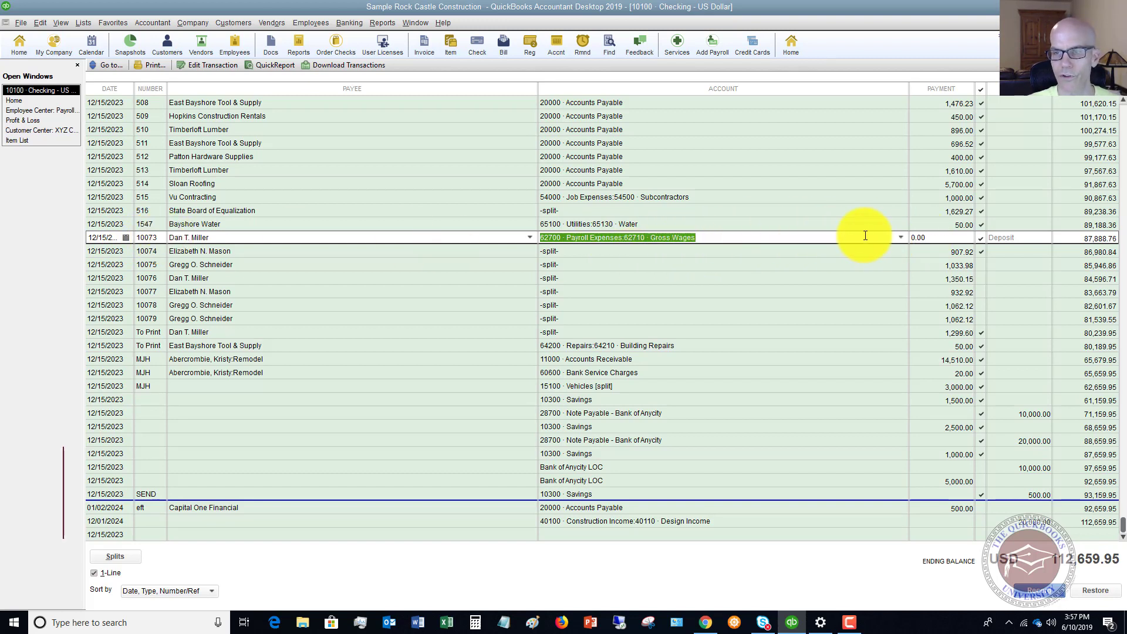
pyautogui.click(1037, 590)
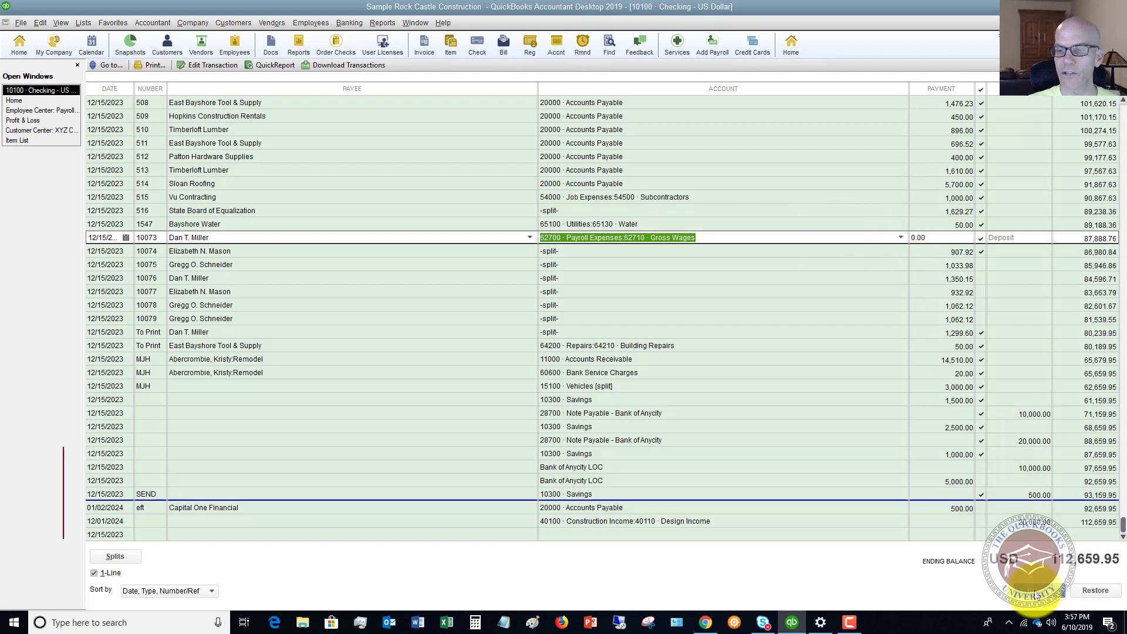
pyautogui.click(508, 189)
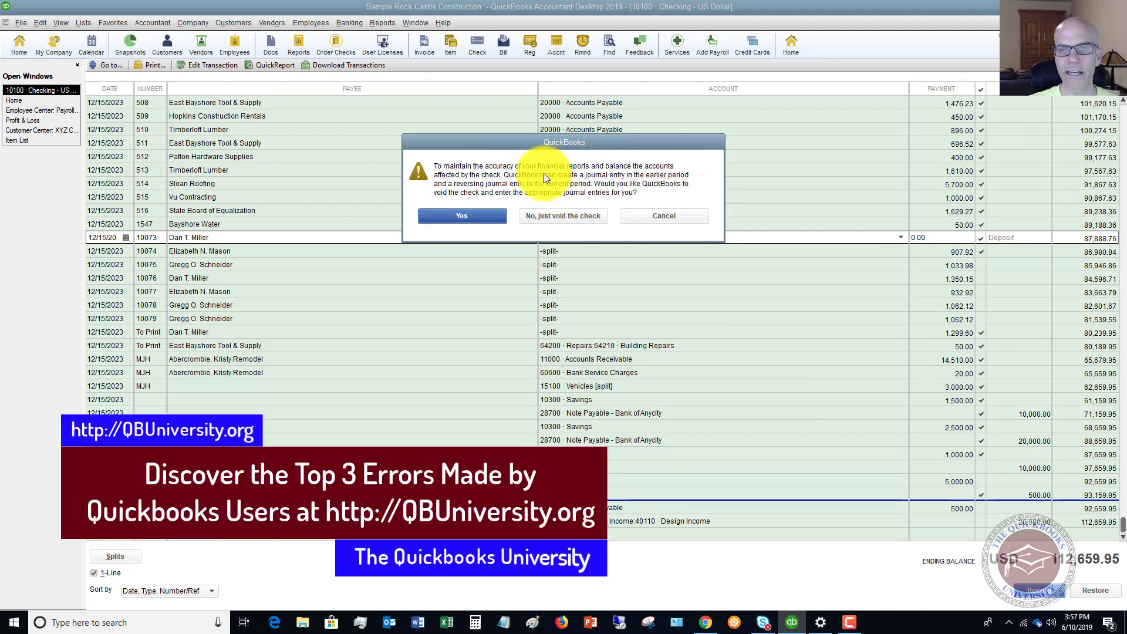
pyautogui.click(561, 216)
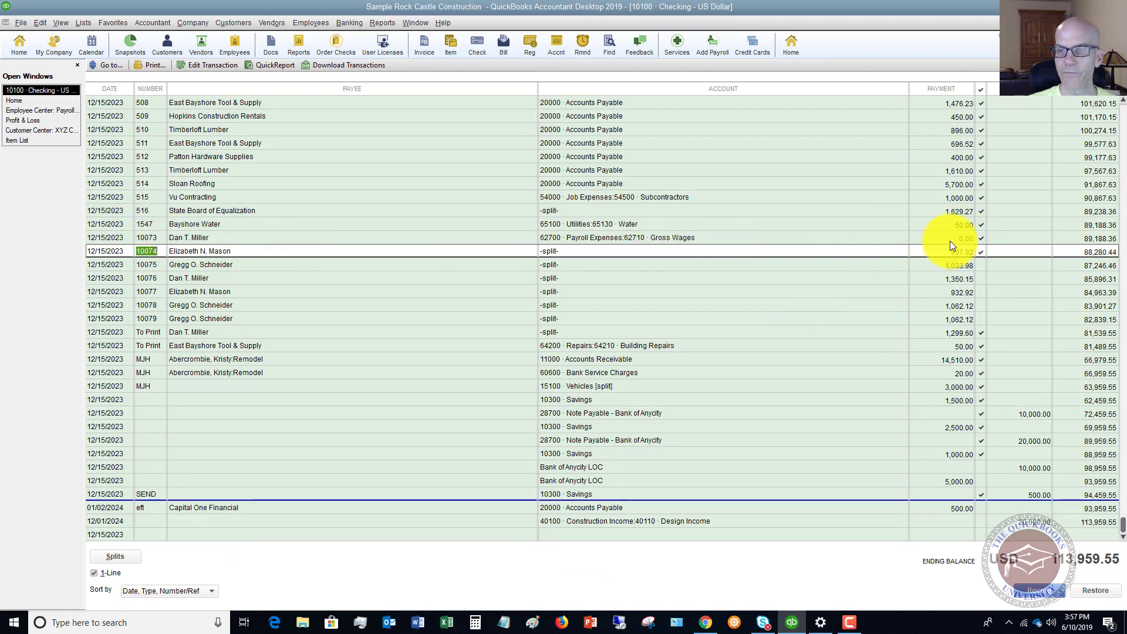
# Step: Open Select Paychecks to Print, listing the 1,299.60 paycheck with first check number 10080
pyautogui.click(21, 22)
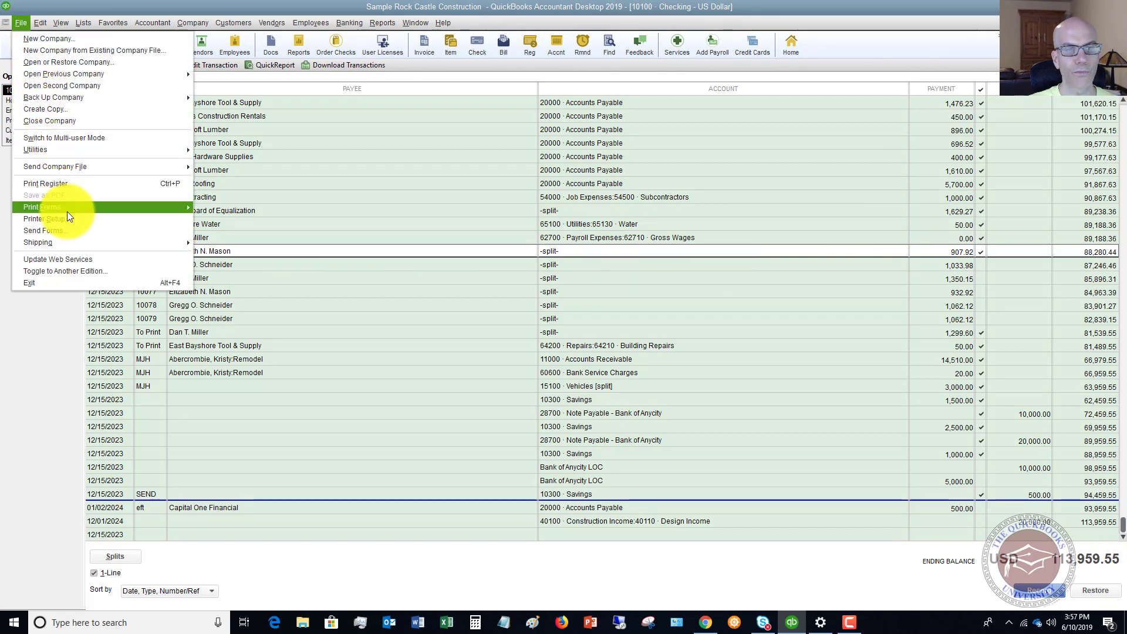
pyautogui.moveTo(72, 209)
pyautogui.click(224, 267)
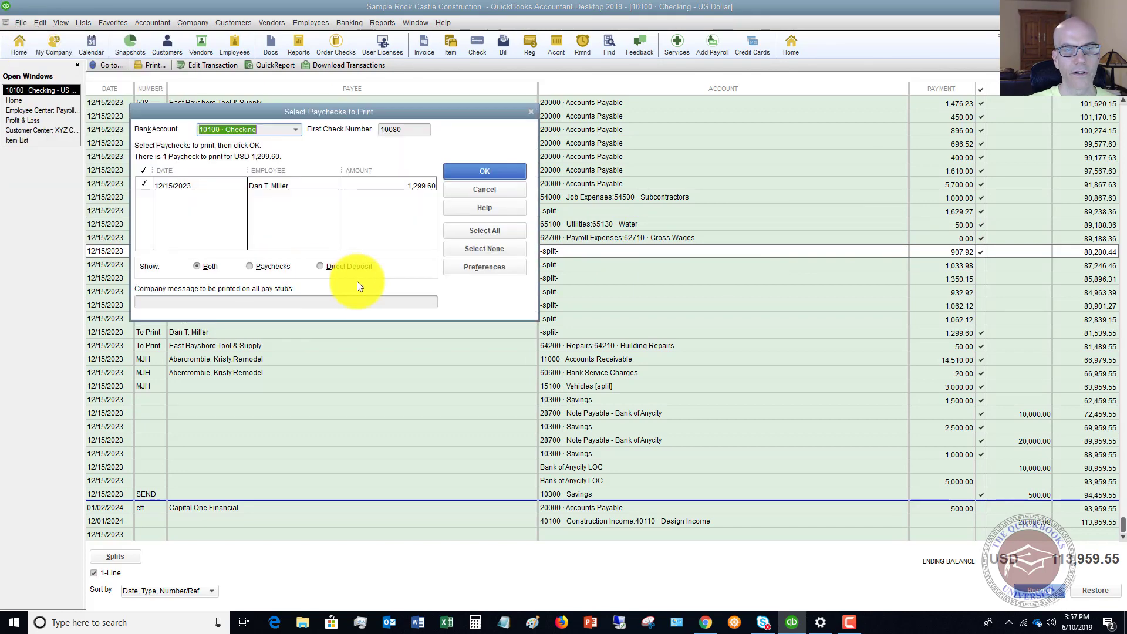